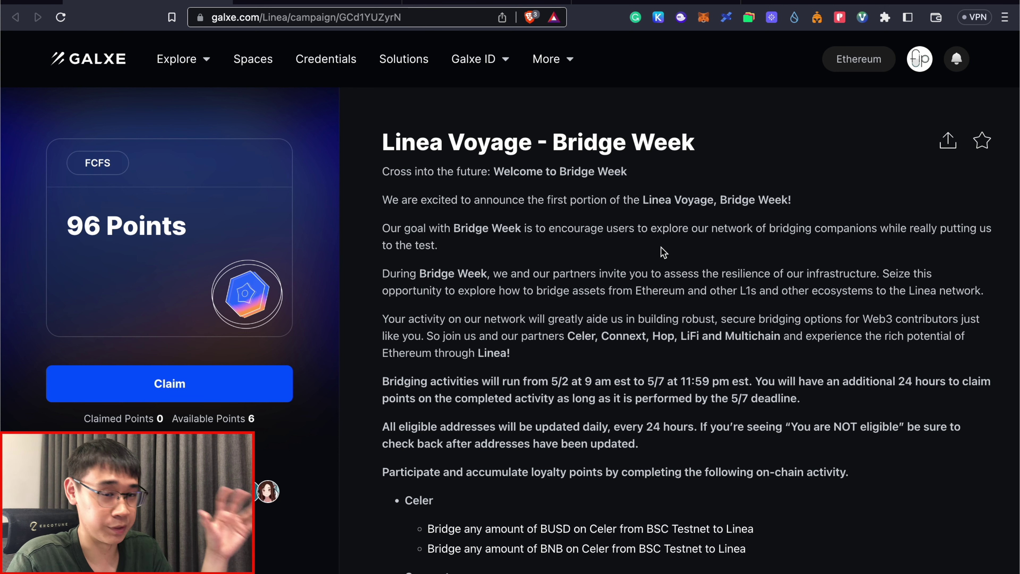
Step: Look over the Celer, Connext, Hop and Multichain bridge tasks, then go to ChainList
{"action": "scroll", "coordinate": [663, 252], "scroll_direction": "down", "scroll_amount": 8}
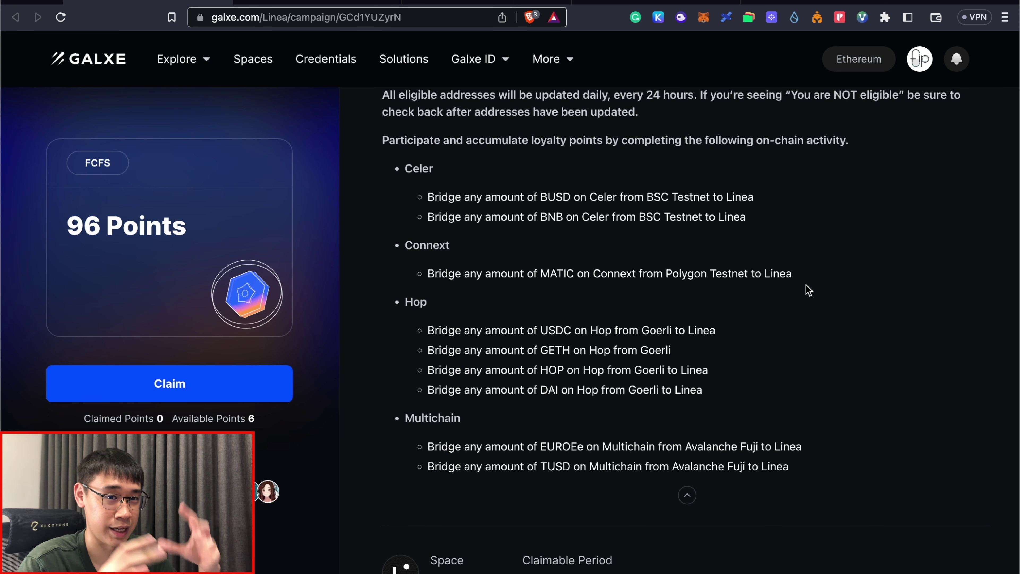
{"action": "scroll", "coordinate": [809, 290], "scroll_direction": "up", "scroll_amount": 1}
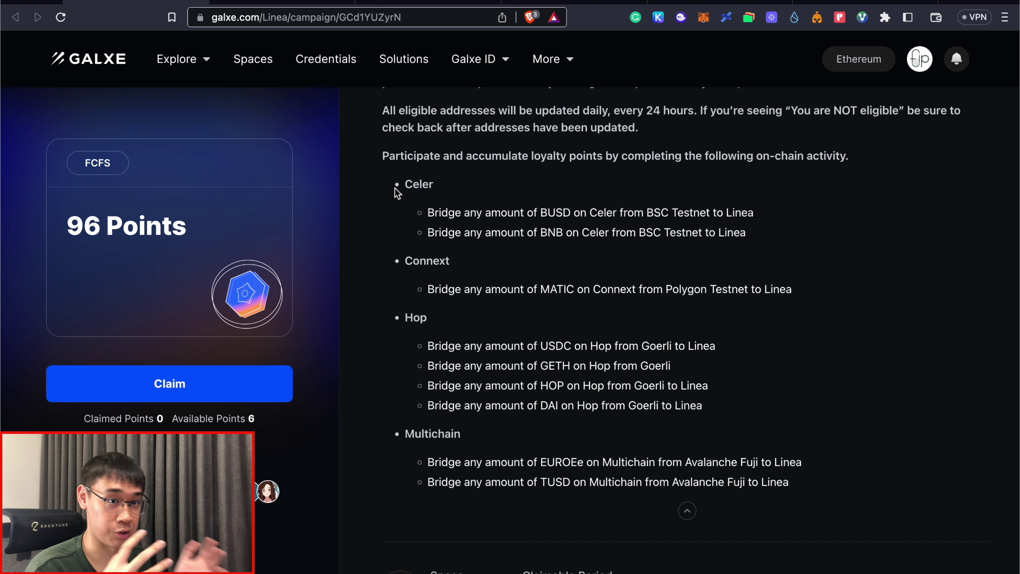
{"action": "key", "text": "ctrl+Tab"}
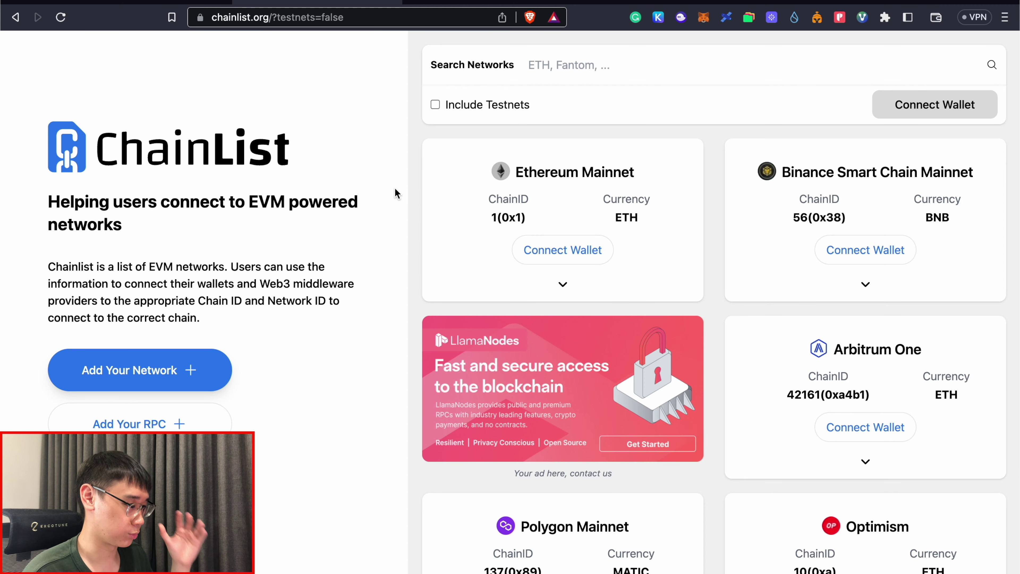
Step: Include testnets in ChainList, search 'fuji', then expand Galxe's Celer BUSD Bridger task
{"action": "left_click", "coordinate": [434, 104]}
{"action": "type", "text": "fuji"}
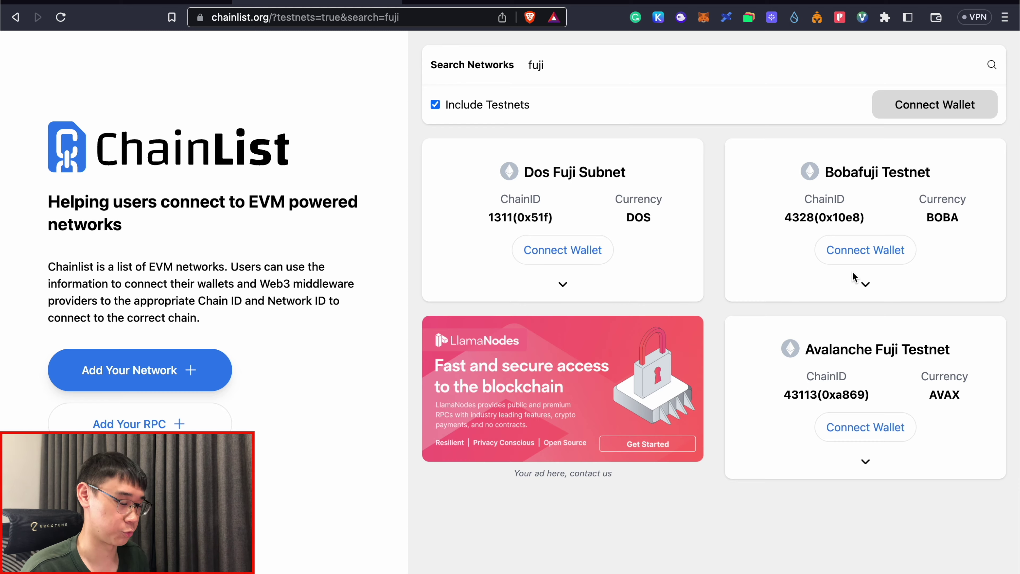
{"action": "key", "text": "ctrl+shift+Tab"}
{"action": "left_click", "coordinate": [715, 357]}
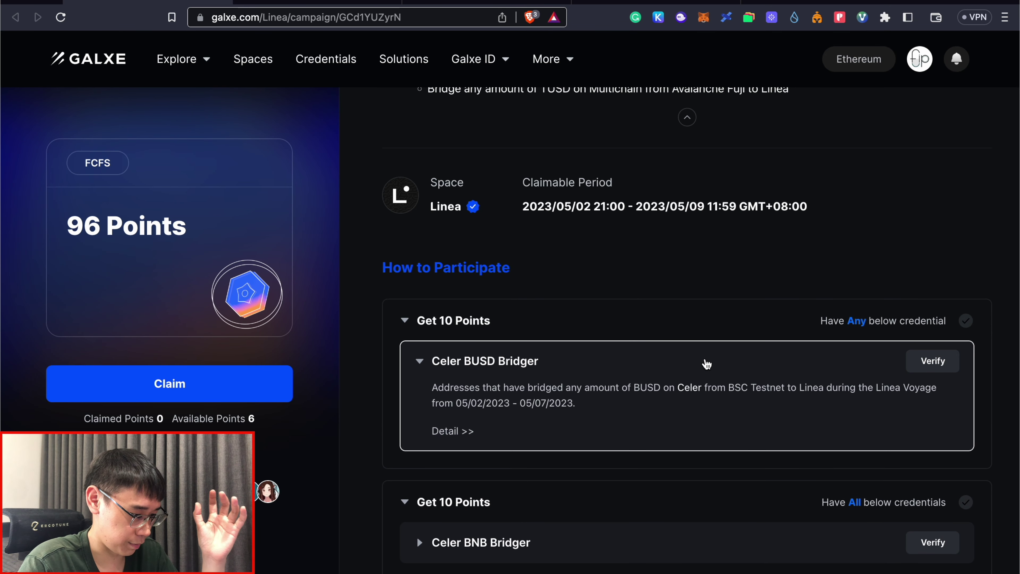
Step: Open the Celer BUSD task's BSC Testnet-to-Linea cBridge page, then go to the BNB faucet
{"action": "left_click", "coordinate": [459, 432]}
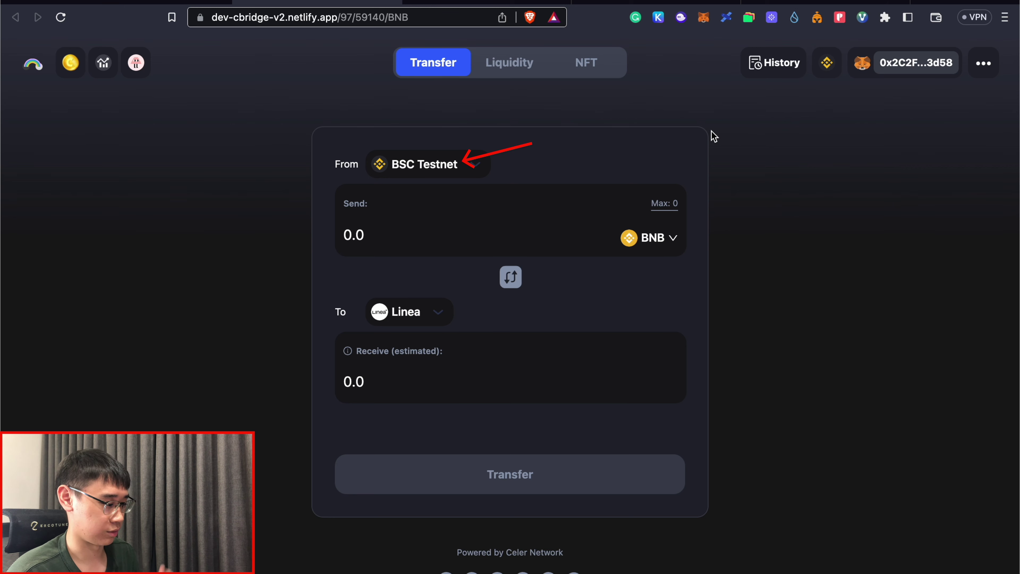
{"action": "key", "text": "ctrl+shift+Tab"}
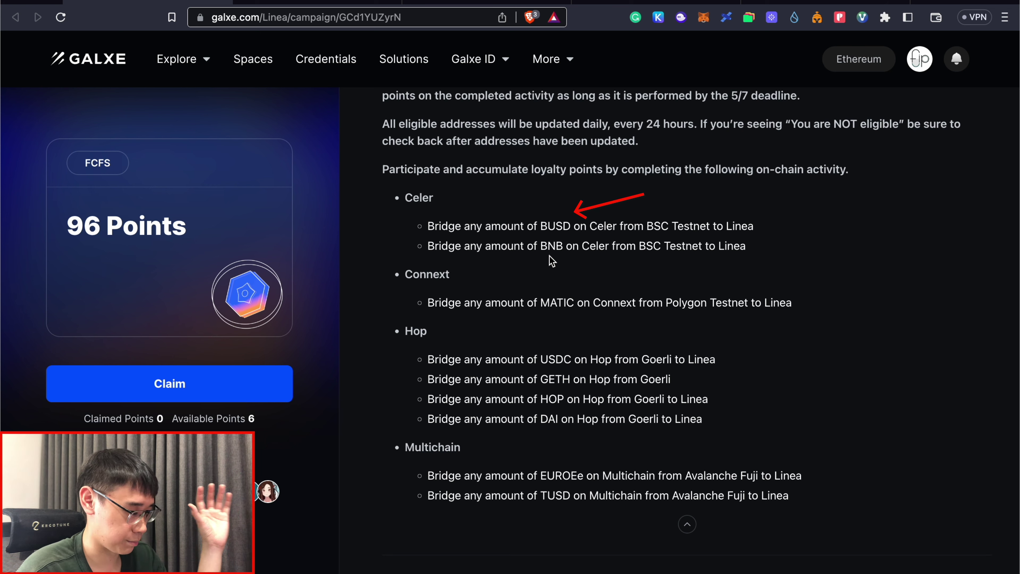
{"action": "key", "text": "ctrl+shift+Tab"}
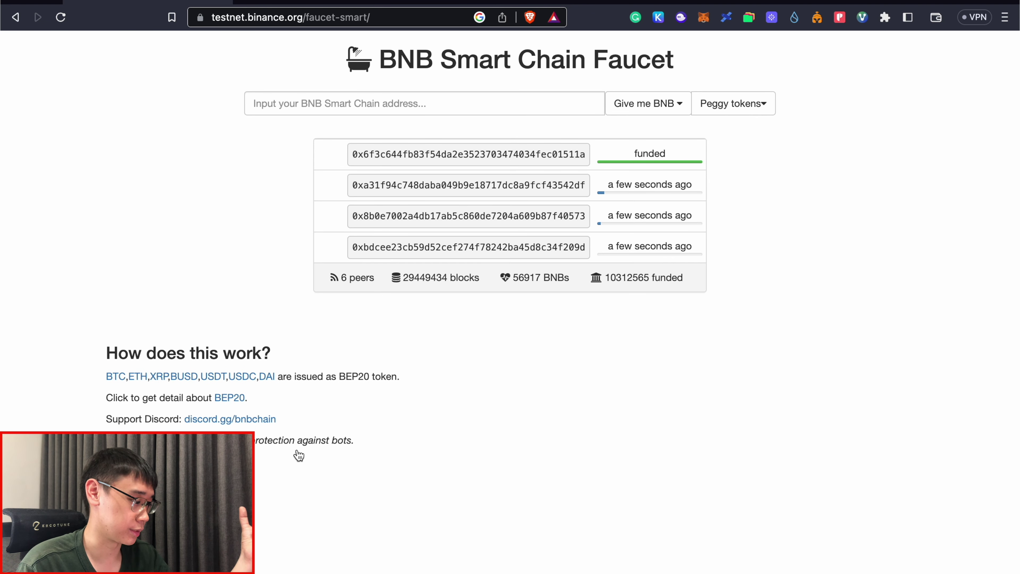
Step: Select the 0.1 BNB faucet amount, then return to the cBridge transfer page
{"action": "left_click", "coordinate": [656, 108]}
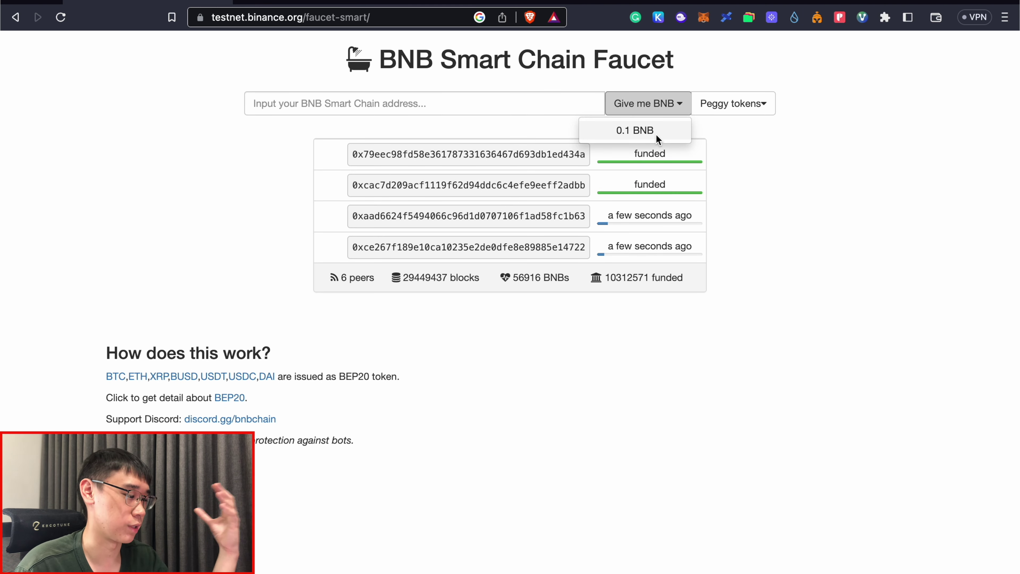
{"action": "left_click", "coordinate": [765, 188]}
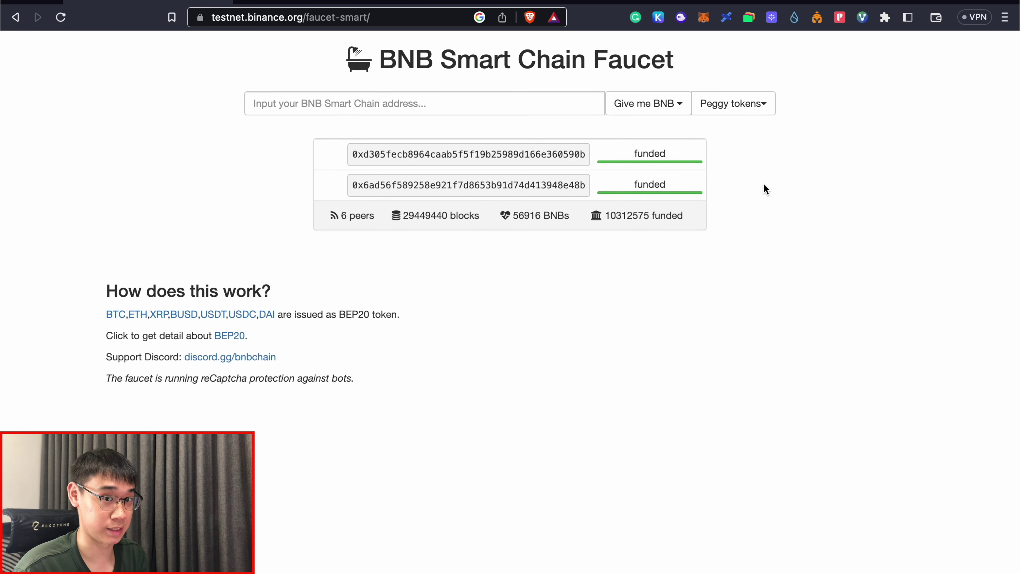
{"action": "key", "text": "ctrl+Tab"}
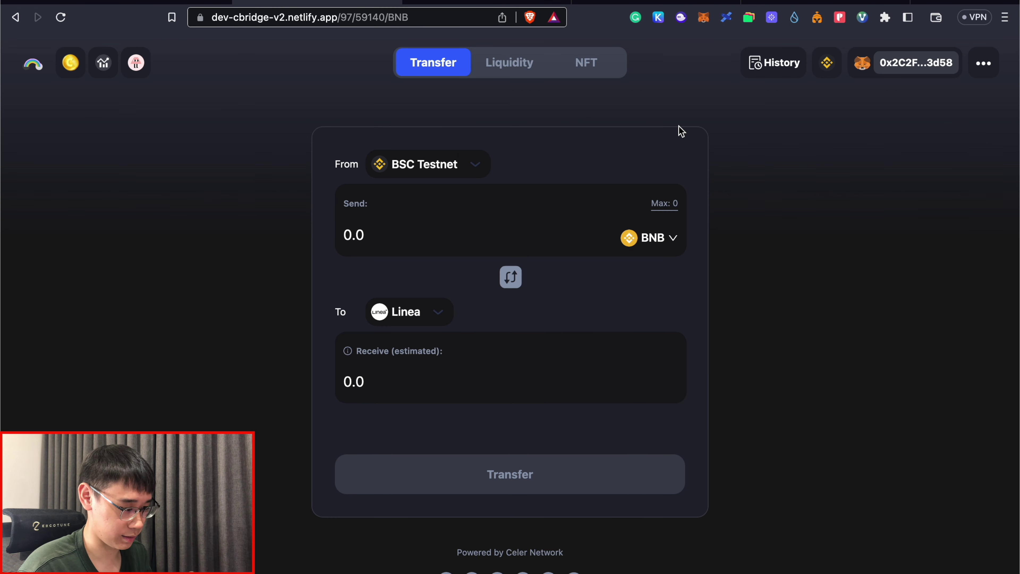
Step: Check the wallet's BNB balance and enter a 2 Binance USD transfer on cBridge
{"action": "key", "text": "alt+shift+m"}
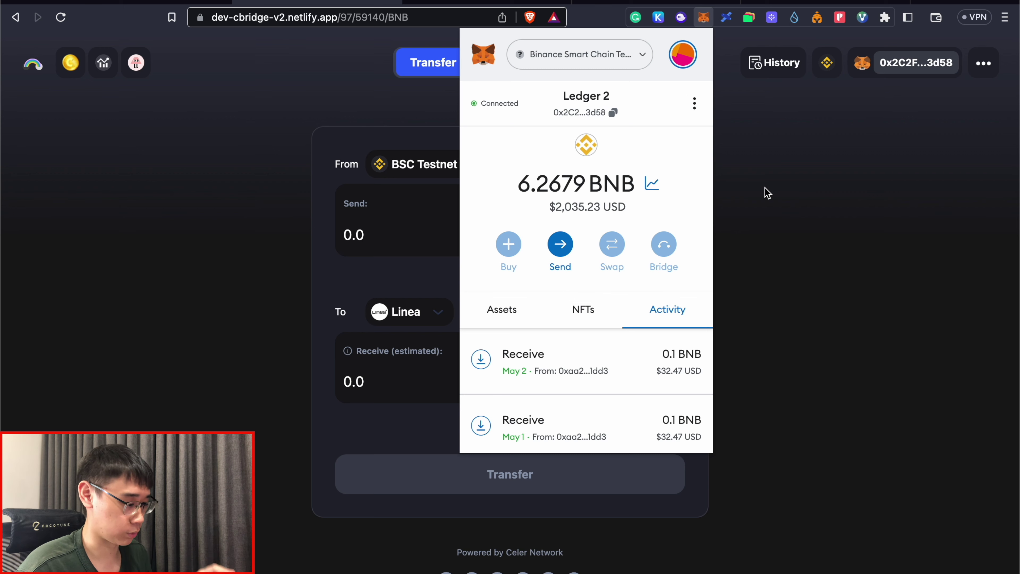
{"action": "left_click", "coordinate": [705, 212]}
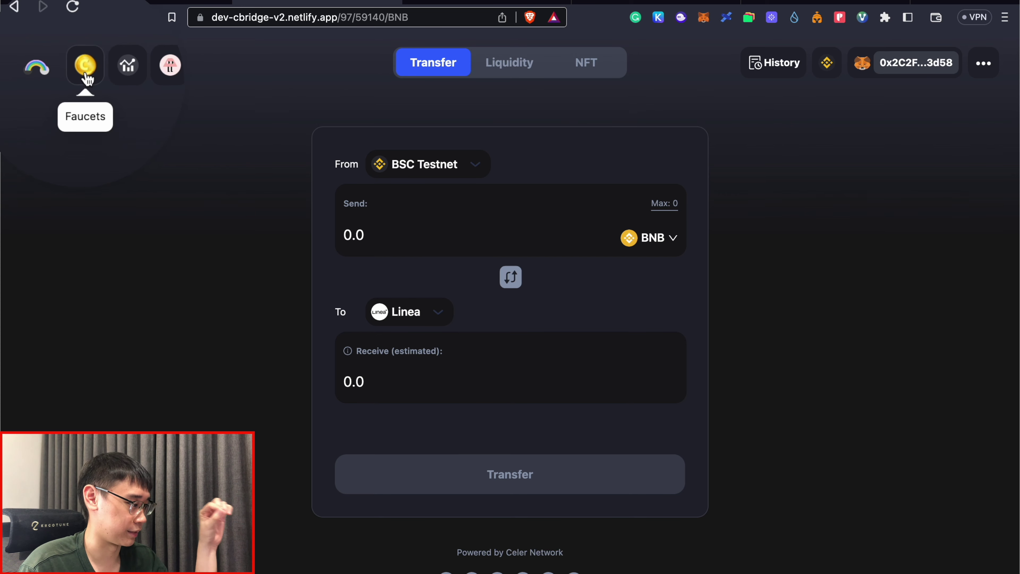
{"action": "left_click", "coordinate": [85, 74]}
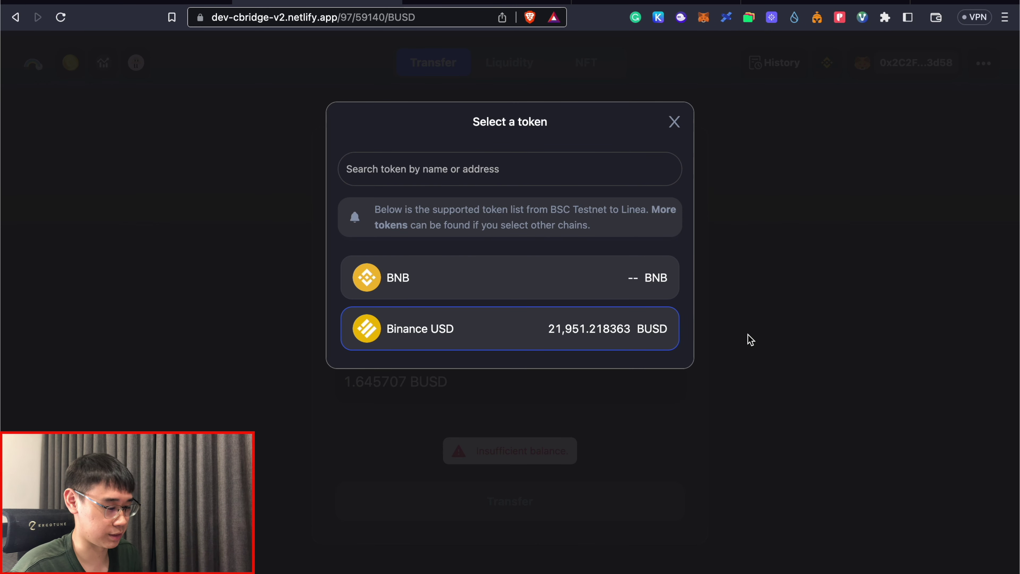
{"action": "left_click", "coordinate": [562, 336]}
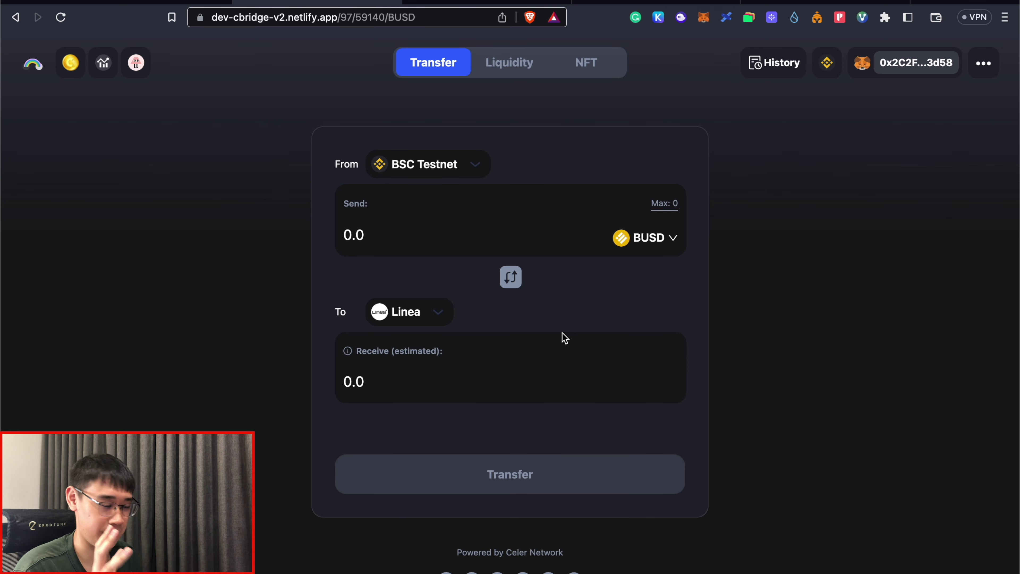
{"action": "type", "text": "2"}
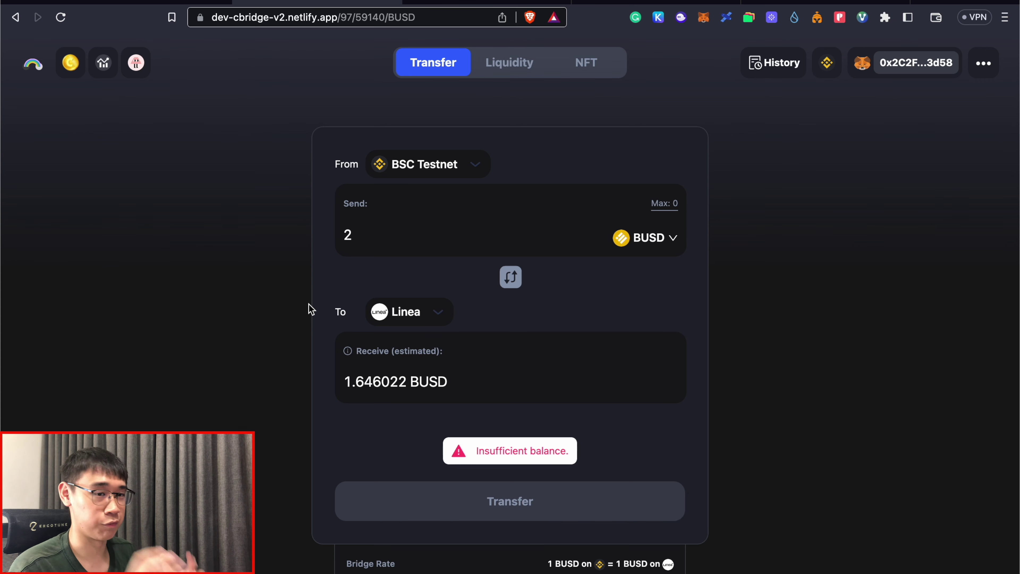
{"action": "key", "text": "ctrl+shift+Tab"}
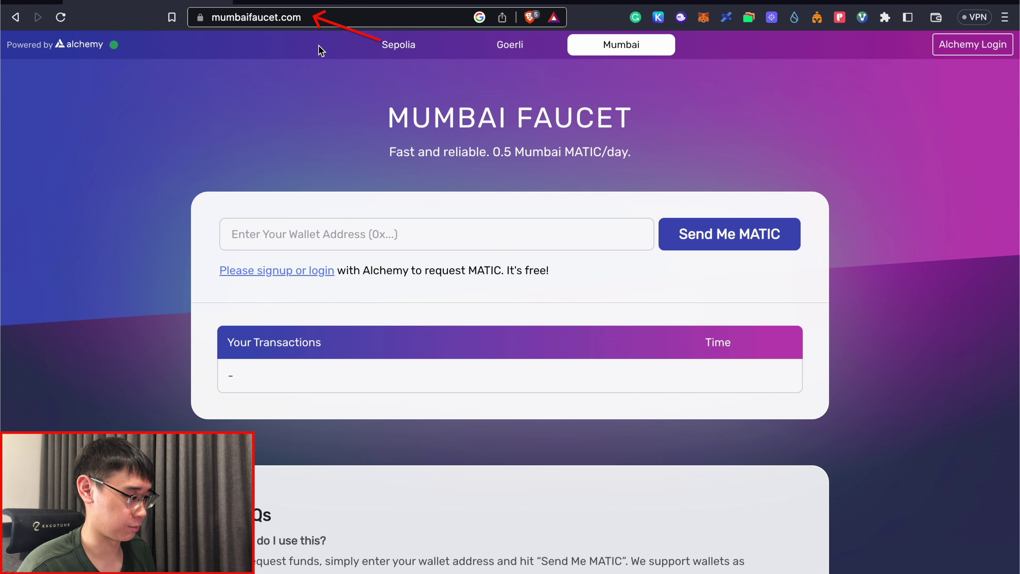
Step: Look over the Mumbai Faucet's wallet address field for the MATIC request
{"action": "left_click", "coordinate": [338, 234]}
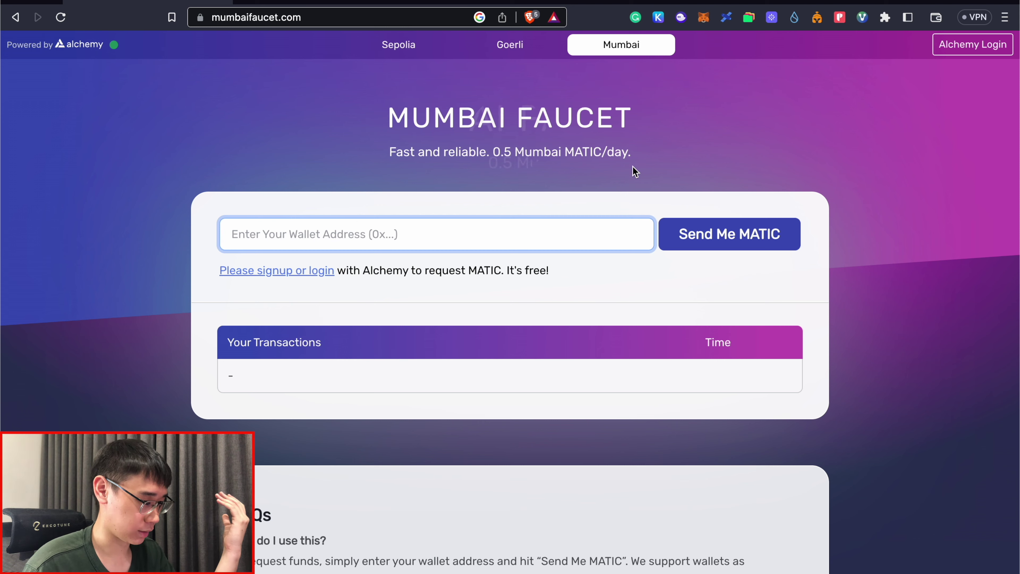
{"action": "left_click", "coordinate": [615, 168]}
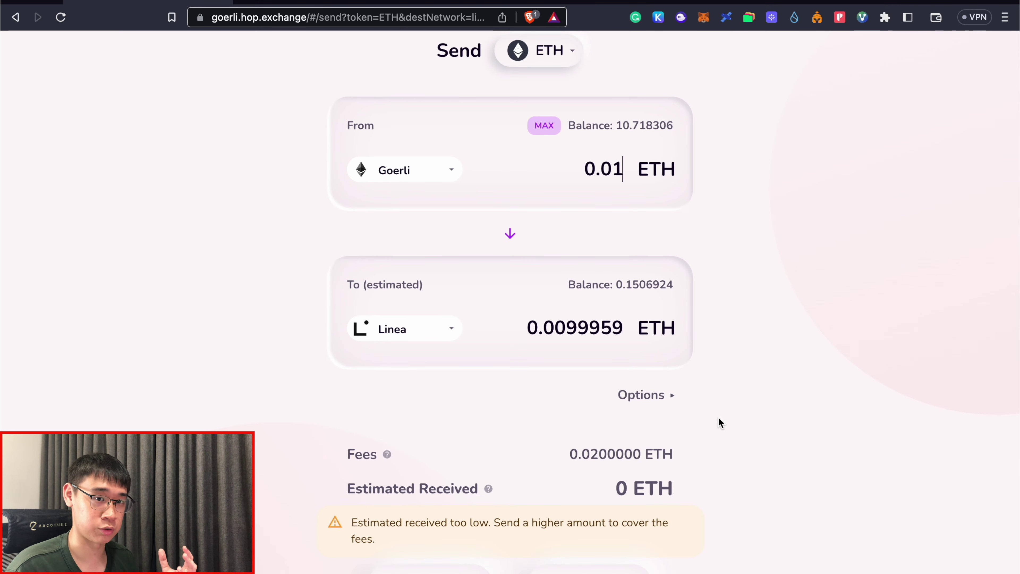
Step: Change the Hop ETH amount from 0.01 to 0.02 so it covers the fees
{"action": "scroll", "coordinate": [718, 417], "scroll_direction": "down", "scroll_amount": 3}
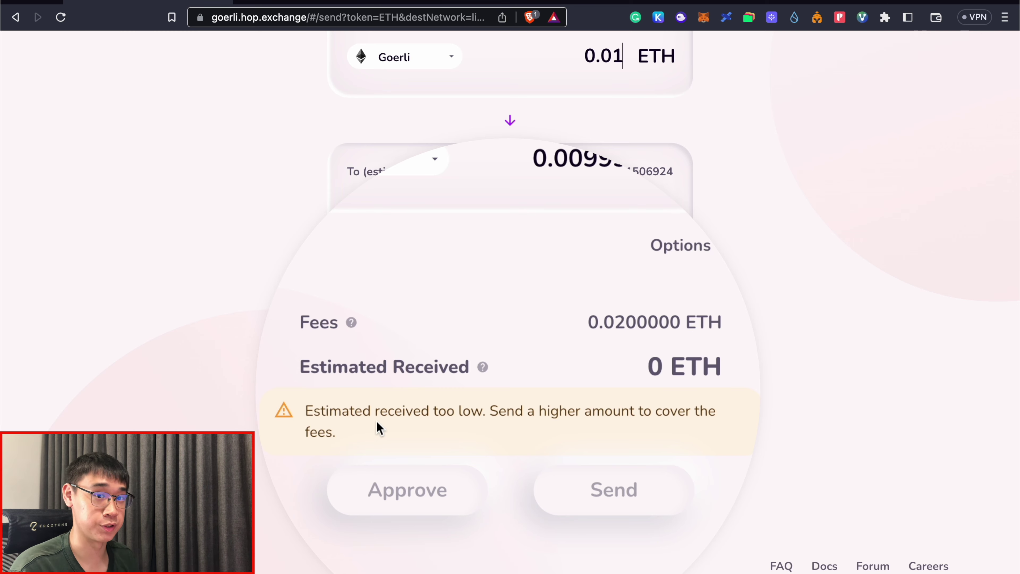
{"action": "key", "text": "BackSpace"}
{"action": "type", "text": "2"}
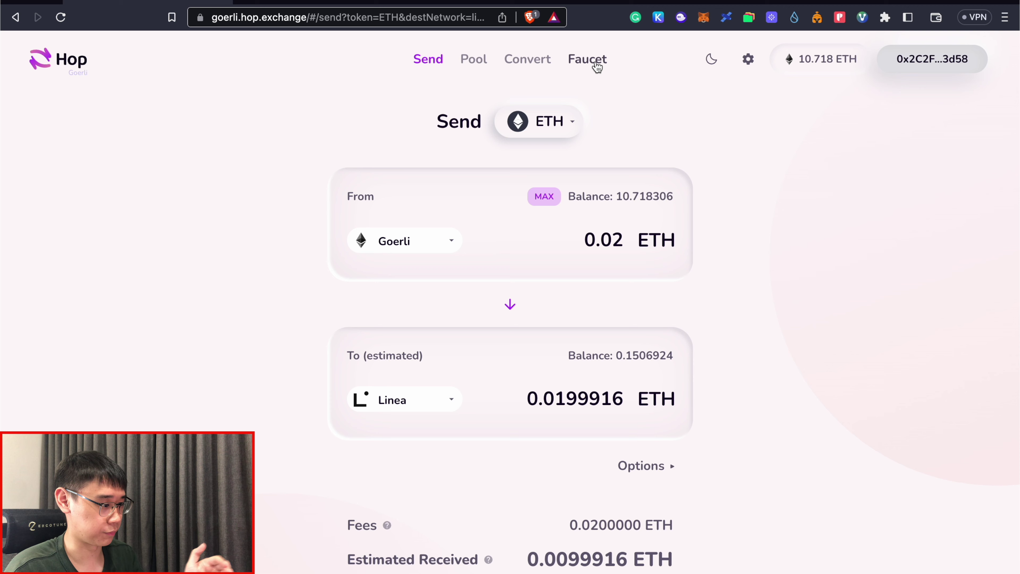
Step: Mint 100 DAI test tokens from Hop's faucet
{"action": "left_click", "coordinate": [596, 63]}
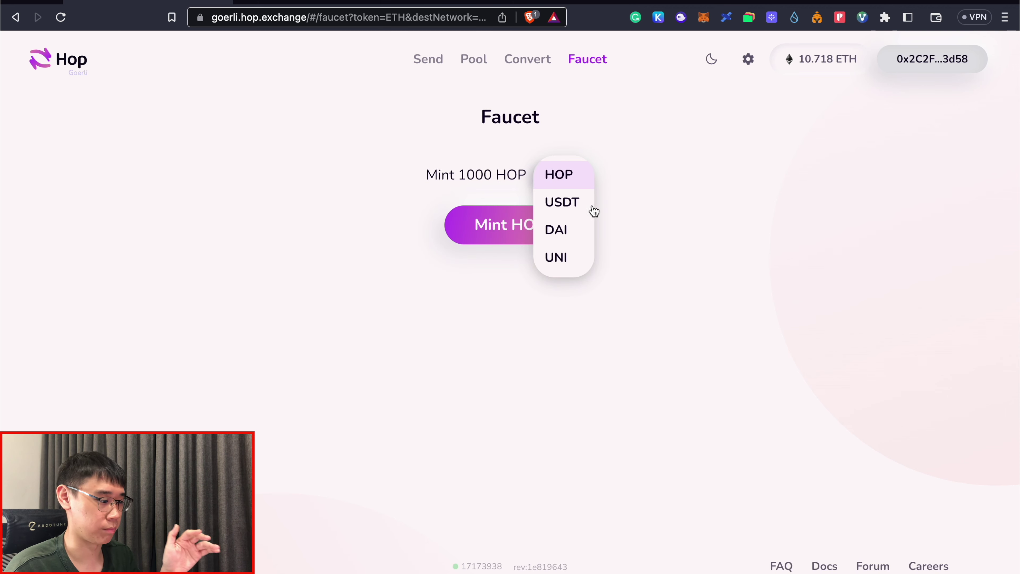
{"action": "left_click", "coordinate": [581, 230]}
{"action": "left_click", "coordinate": [569, 228]}
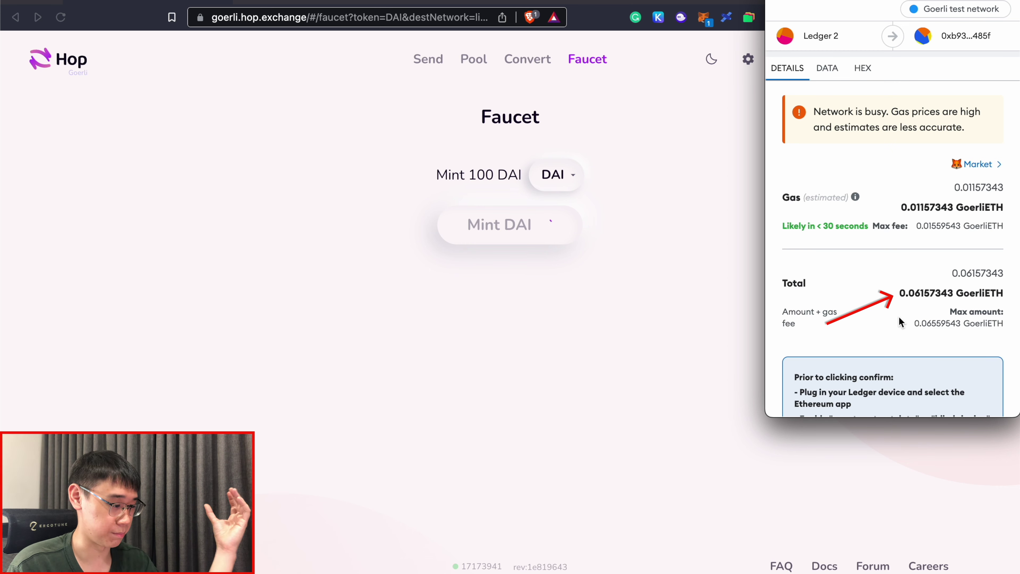
{"action": "scroll", "coordinate": [899, 315], "scroll_direction": "down", "scroll_amount": 5}
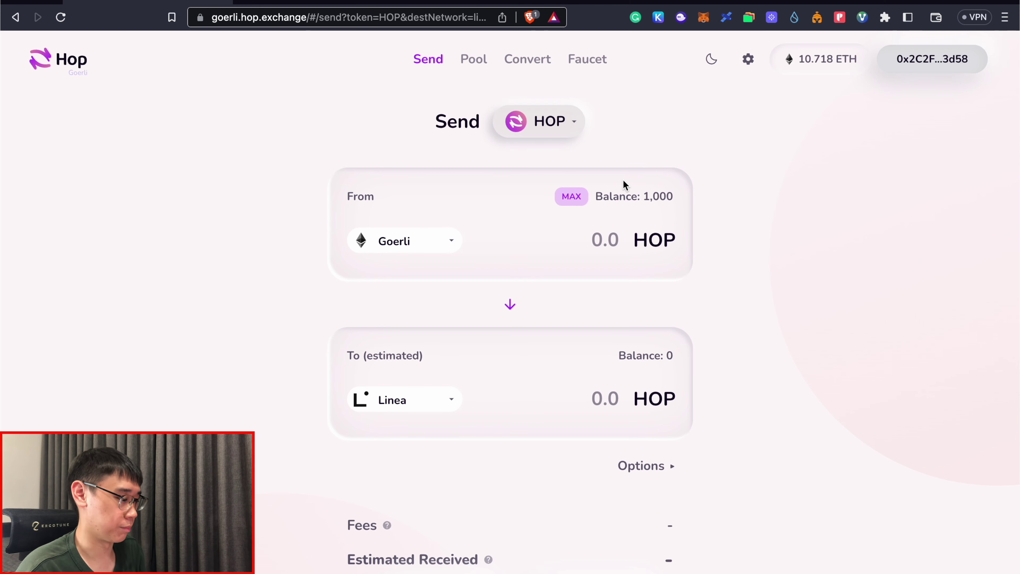
Step: Enter 20 HOP to send to Linea, approve HOP spending, and confirm the transfer
{"action": "left_click", "coordinate": [600, 229]}
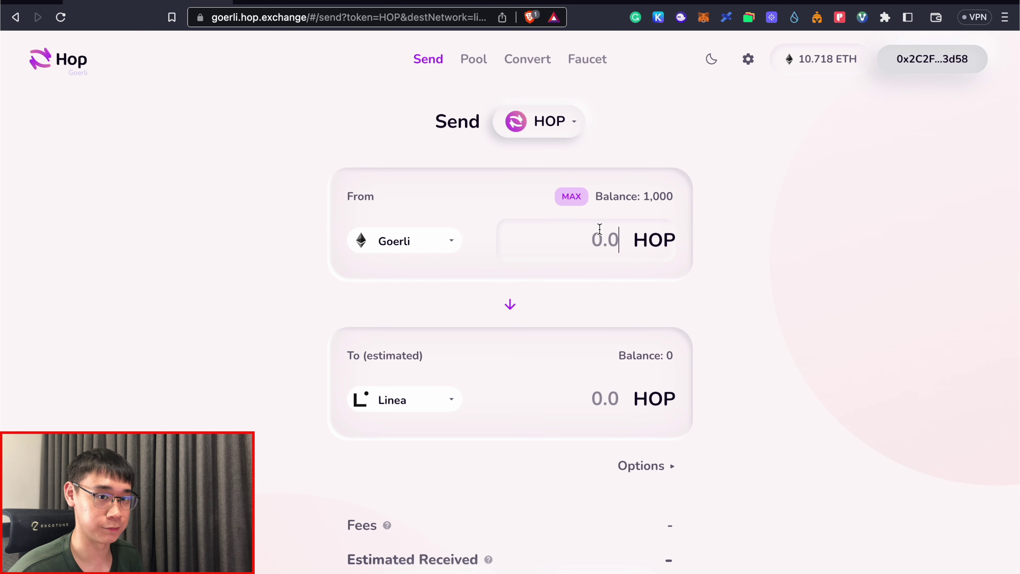
{"action": "type", "text": "20"}
{"action": "scroll", "coordinate": [873, 311], "scroll_direction": "down", "scroll_amount": 3}
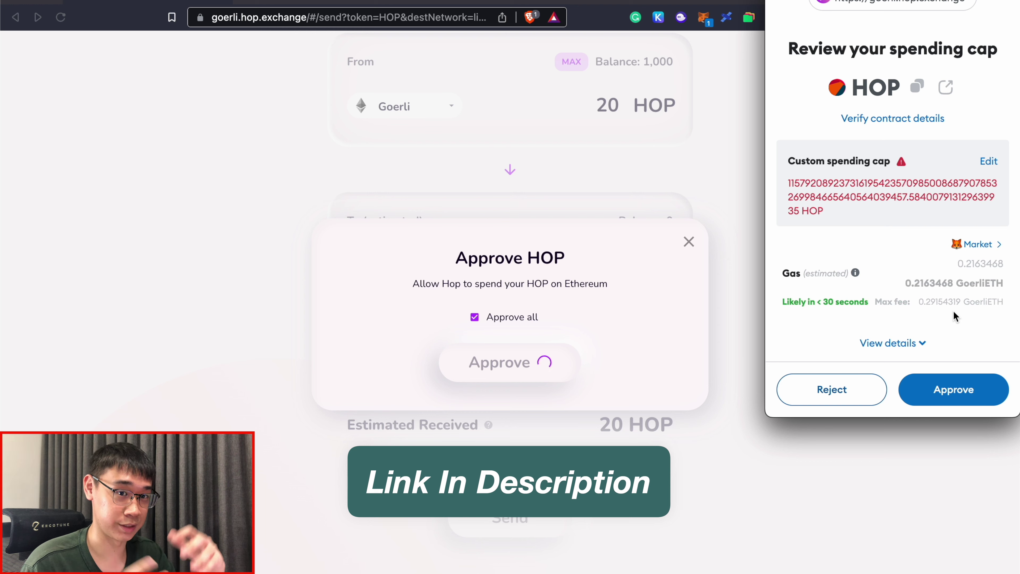
{"action": "left_click", "coordinate": [954, 389]}
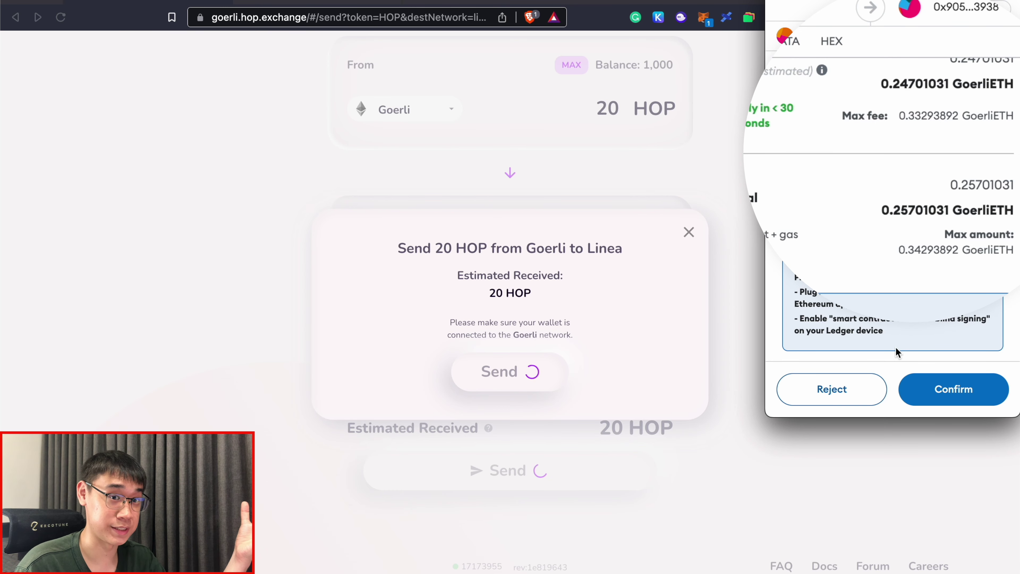
{"action": "left_click", "coordinate": [954, 389]}
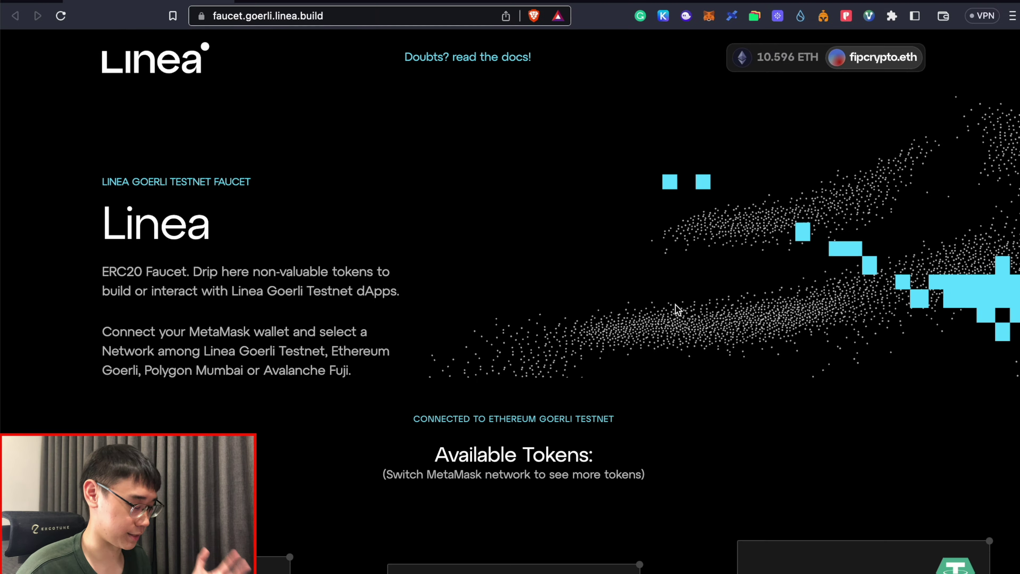
Step: Claim 10 test USDC from the USDC card under Available Tokens
{"action": "scroll", "coordinate": [676, 305], "scroll_direction": "down", "scroll_amount": 8}
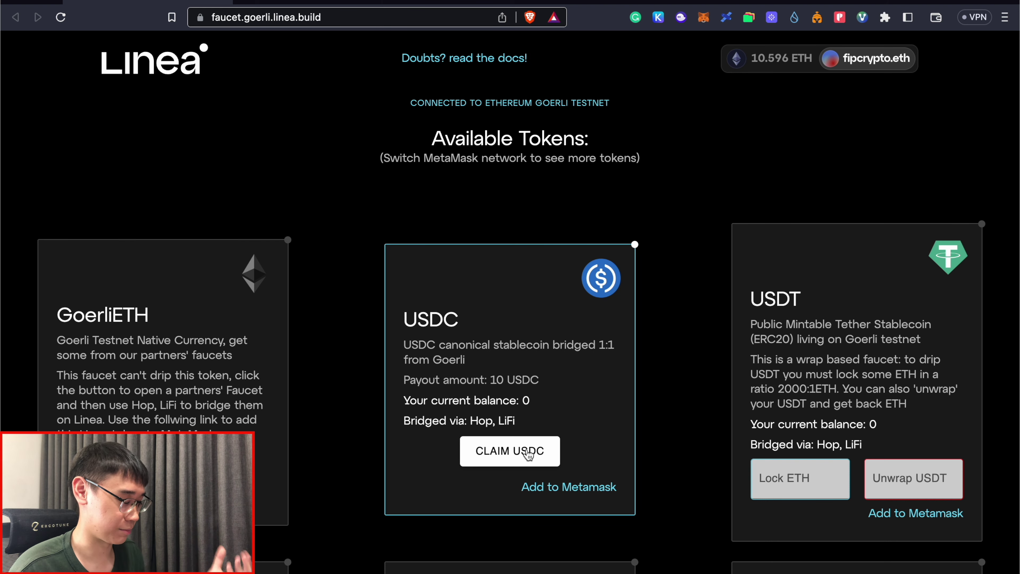
{"action": "left_click", "coordinate": [528, 453]}
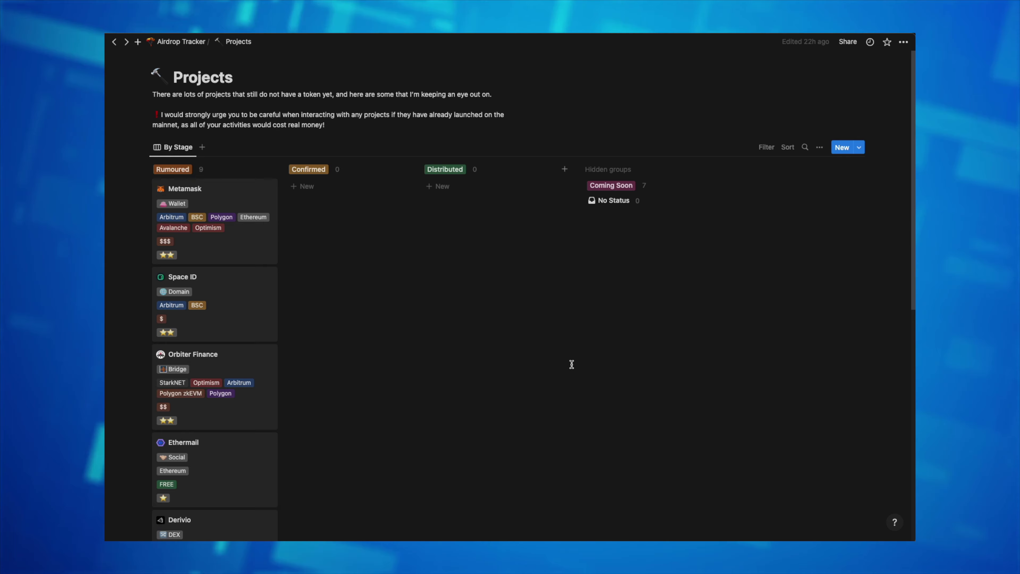
{"action": "scroll", "coordinate": [571, 364], "scroll_direction": "down", "scroll_amount": 15}
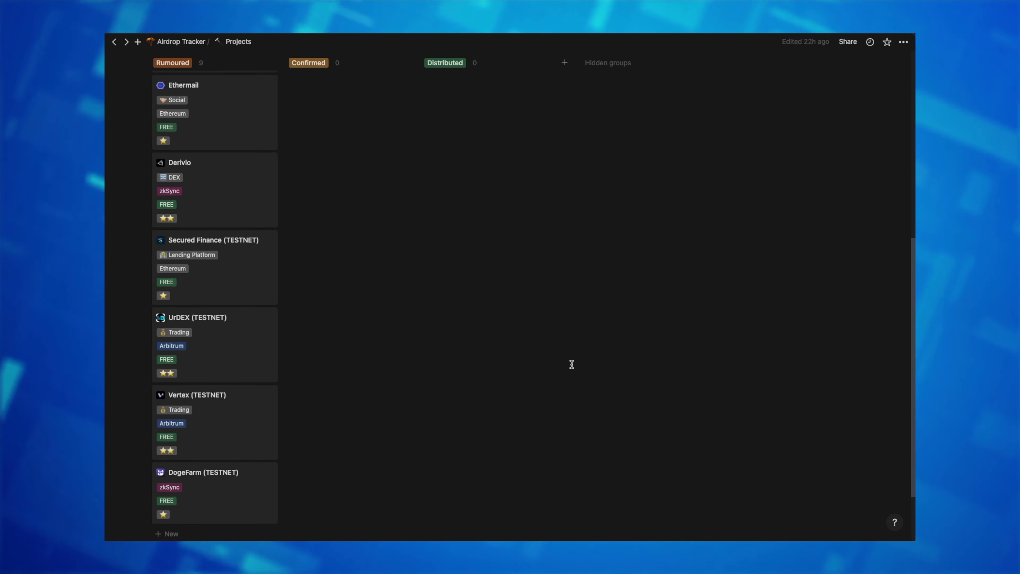
{"action": "scroll", "coordinate": [572, 364], "scroll_direction": "down", "scroll_amount": 3}
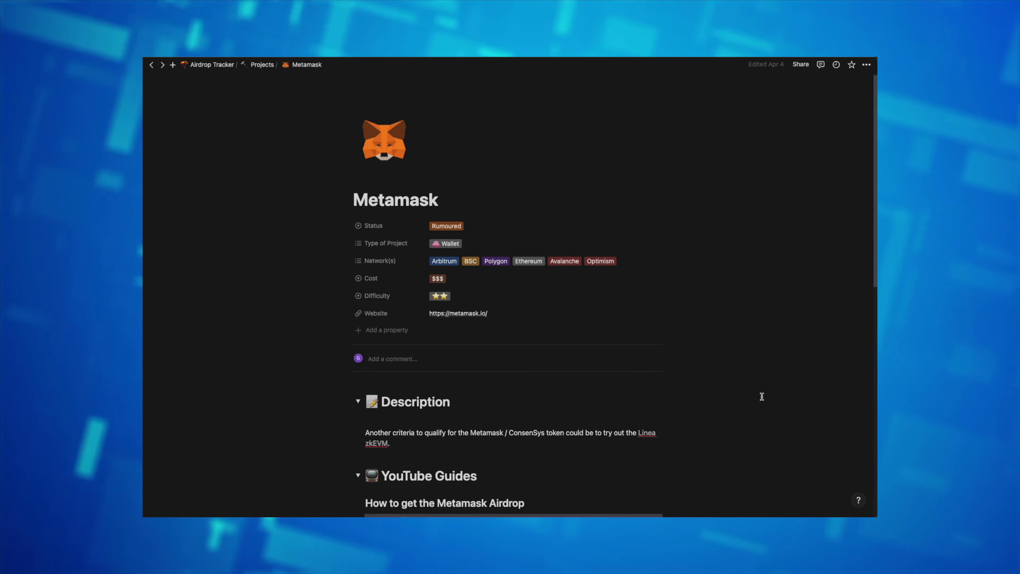
{"action": "scroll", "coordinate": [762, 396], "scroll_direction": "down", "scroll_amount": 3}
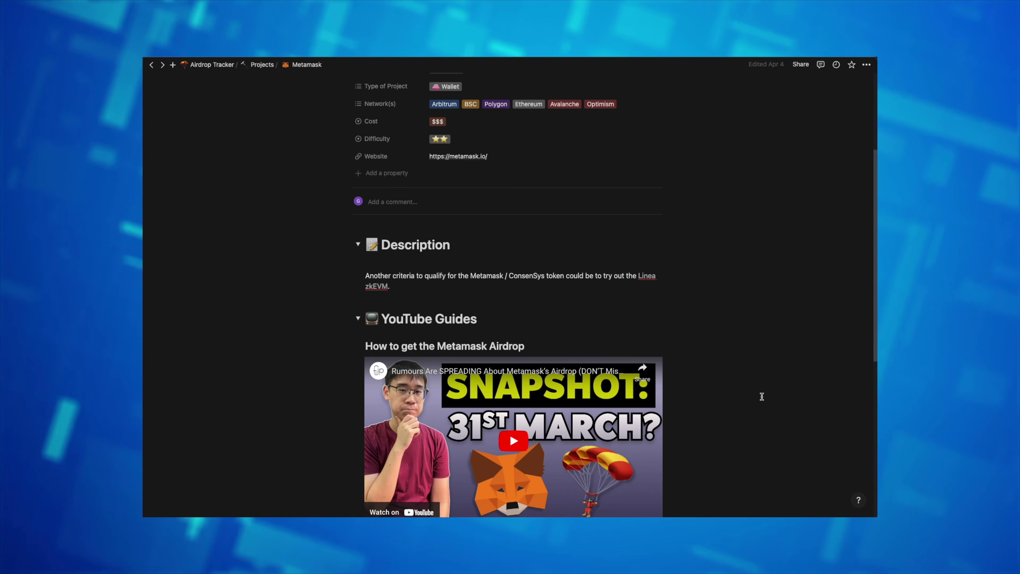
{"action": "scroll", "coordinate": [762, 396], "scroll_direction": "down", "scroll_amount": 8}
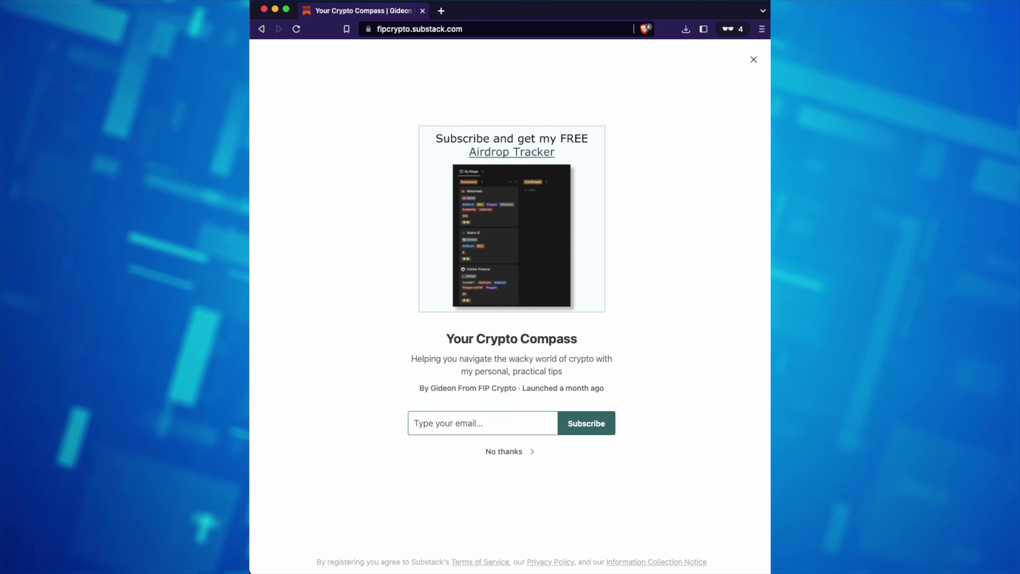
{"action": "type", "text": "tes"}
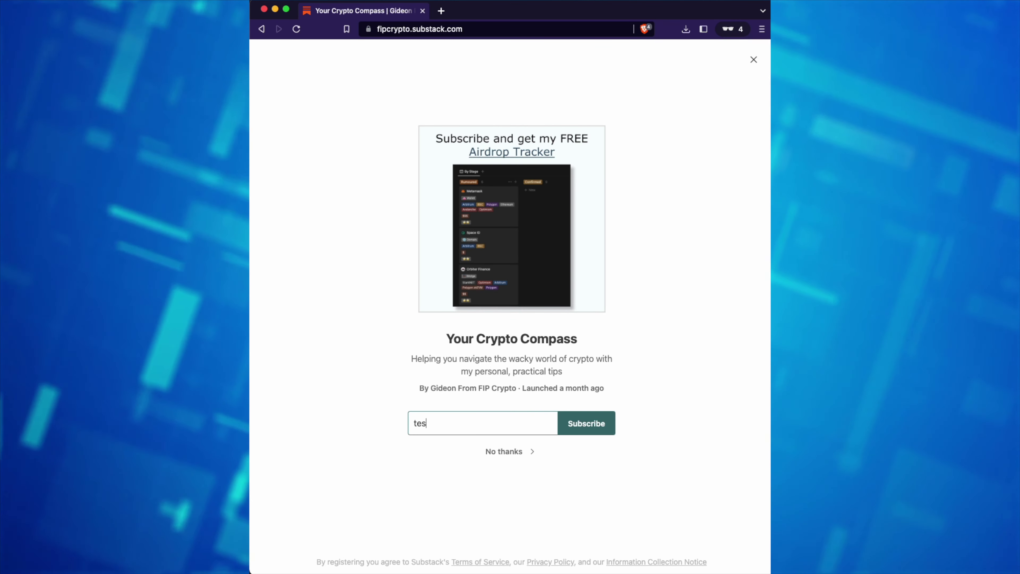
{"action": "type", "text": "t@gma"}
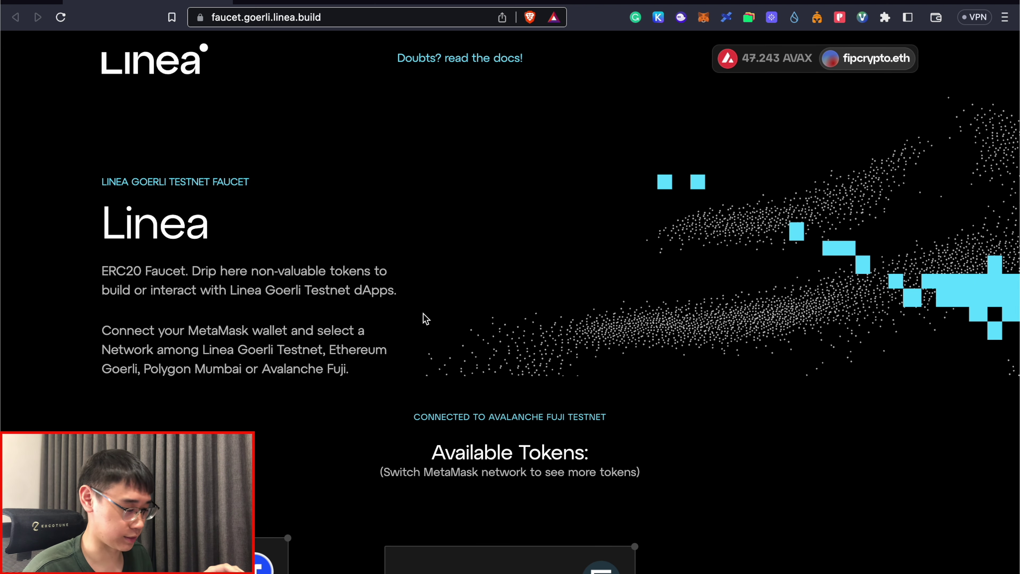
Step: Open the Avalanche Fuji faucet in a new tab from the Linea Faucet page
{"action": "scroll", "coordinate": [355, 354], "scroll_direction": "down", "scroll_amount": 8}
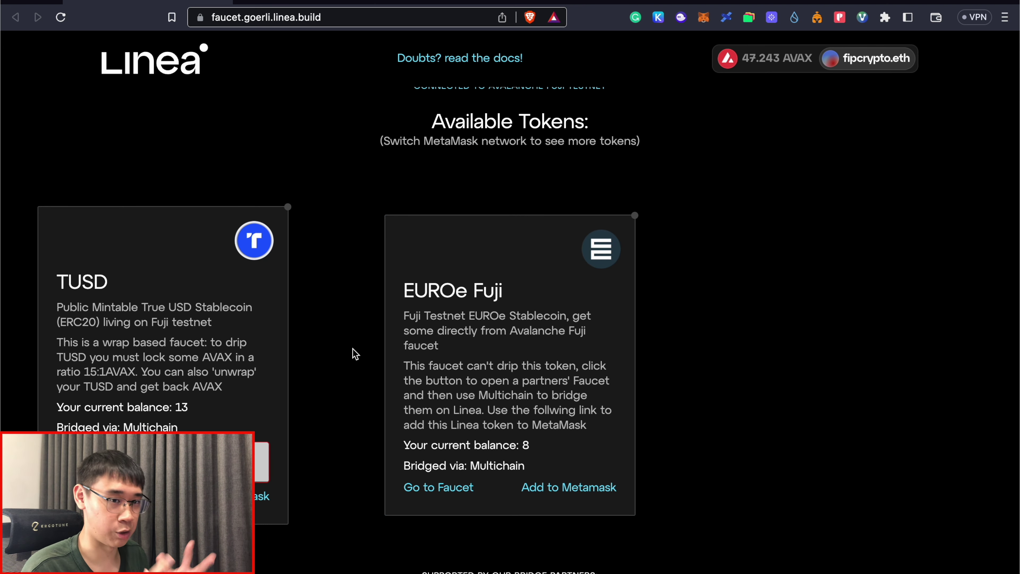
{"action": "scroll", "coordinate": [172, 378], "scroll_direction": "down", "scroll_amount": 3}
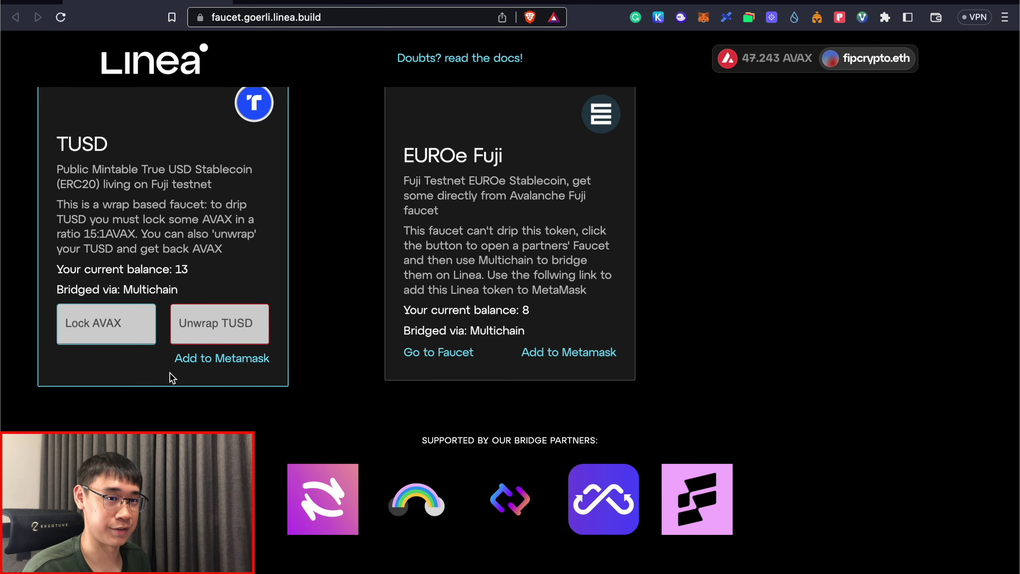
{"action": "left_click", "coordinate": [438, 352]}
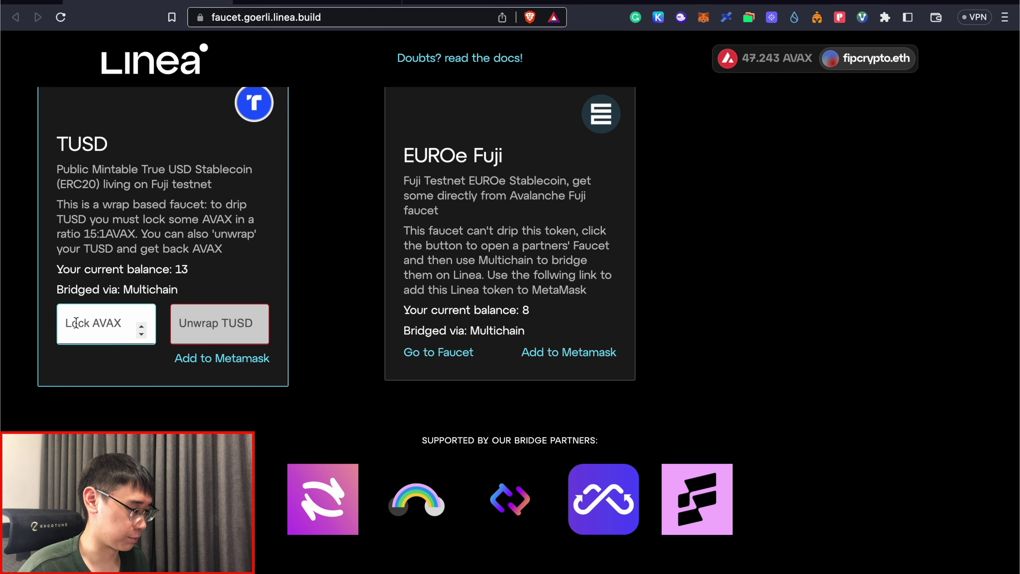
Step: Lock 2 AVAX to claim TUSD on Fuji, then return to the Avalanche faucet
{"action": "left_click", "coordinate": [101, 332]}
{"action": "type", "text": "2"}
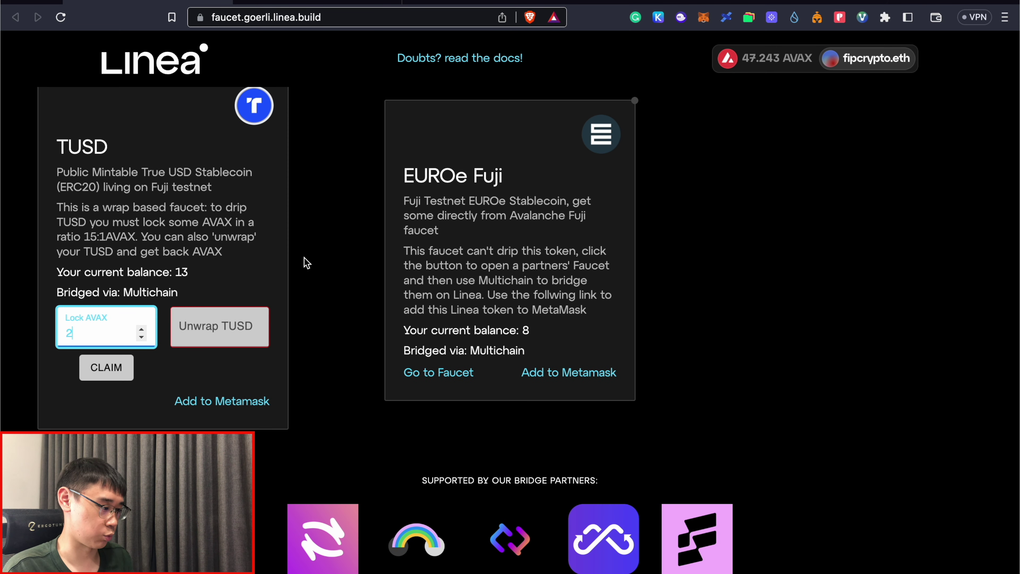
{"action": "left_click", "coordinate": [107, 366]}
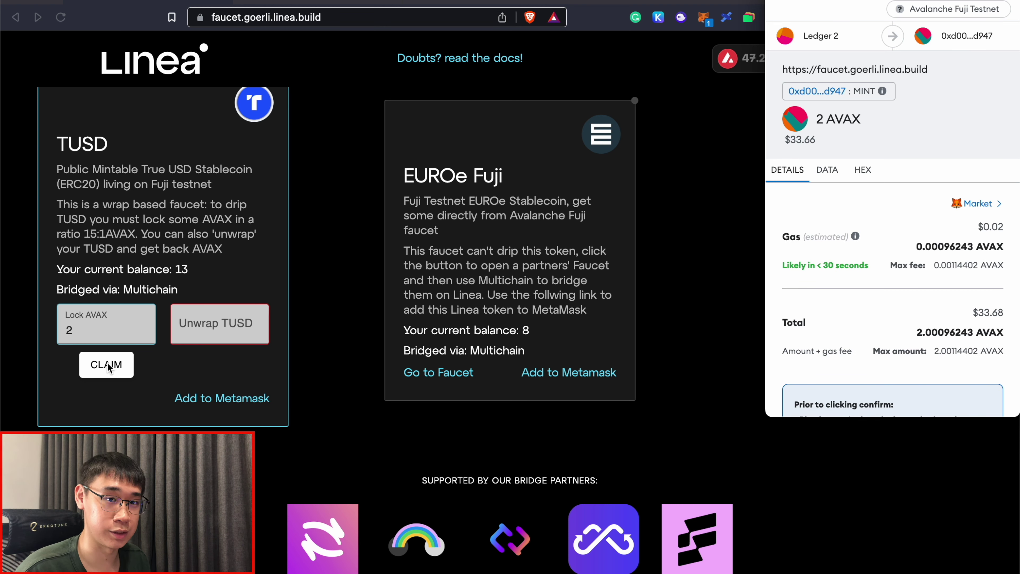
{"action": "scroll", "coordinate": [834, 374], "scroll_direction": "down", "scroll_amount": 3}
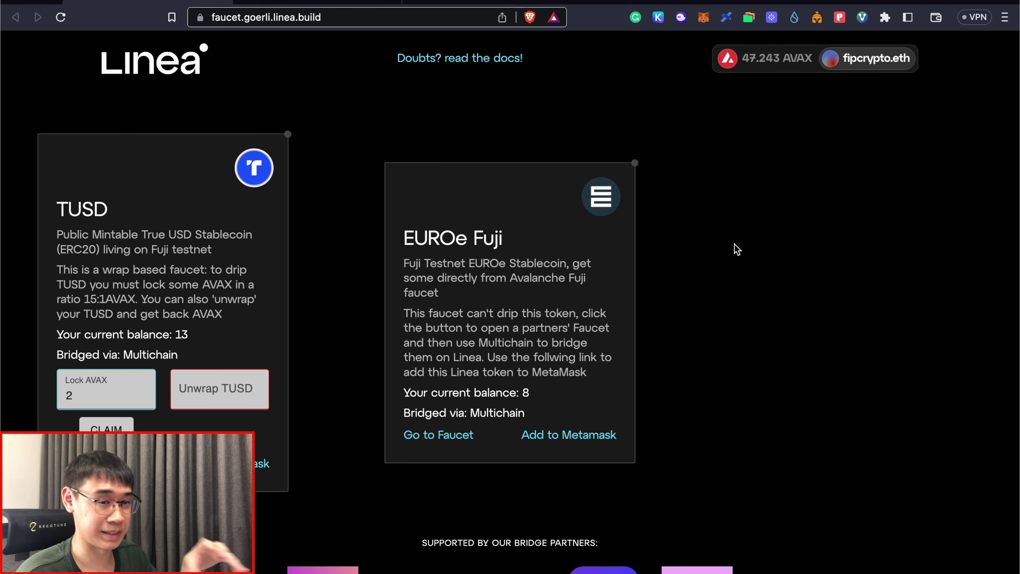
{"action": "key", "text": "ctrl+Tab"}
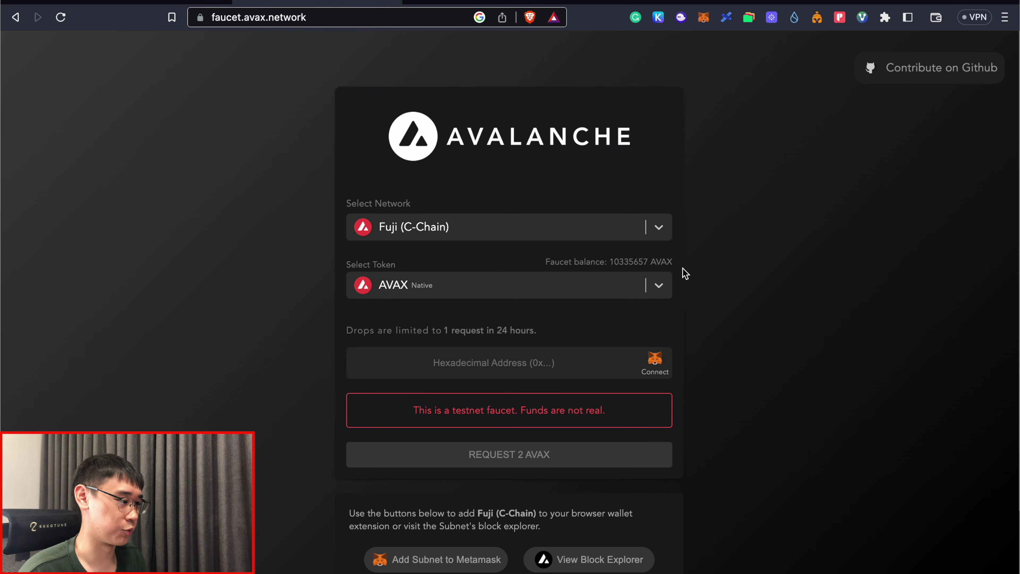
Step: Switch the Fuji faucet token to EUROe Stablecoin and select the wallet address field
{"action": "left_click", "coordinate": [523, 289]}
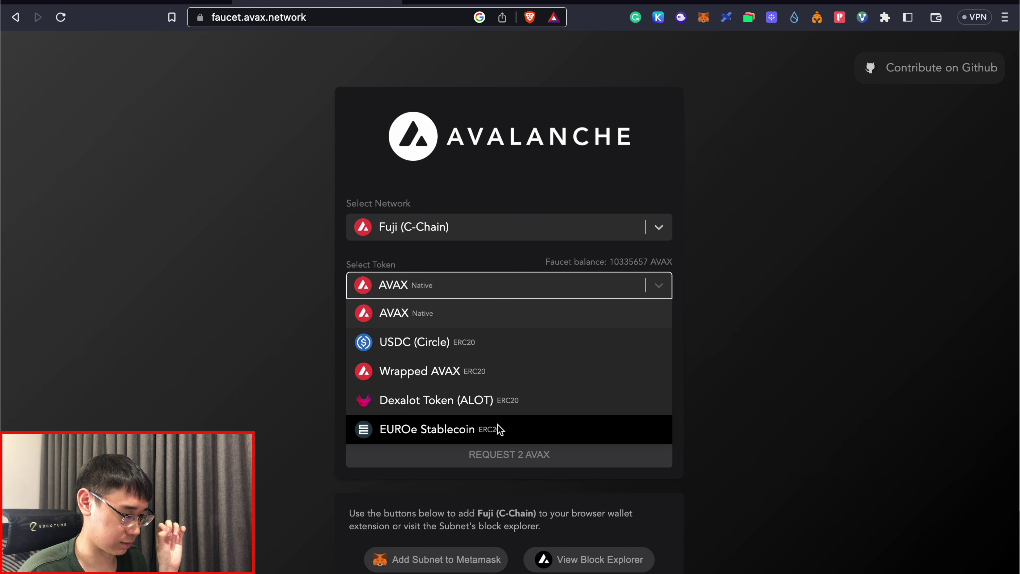
{"action": "left_click", "coordinate": [504, 429]}
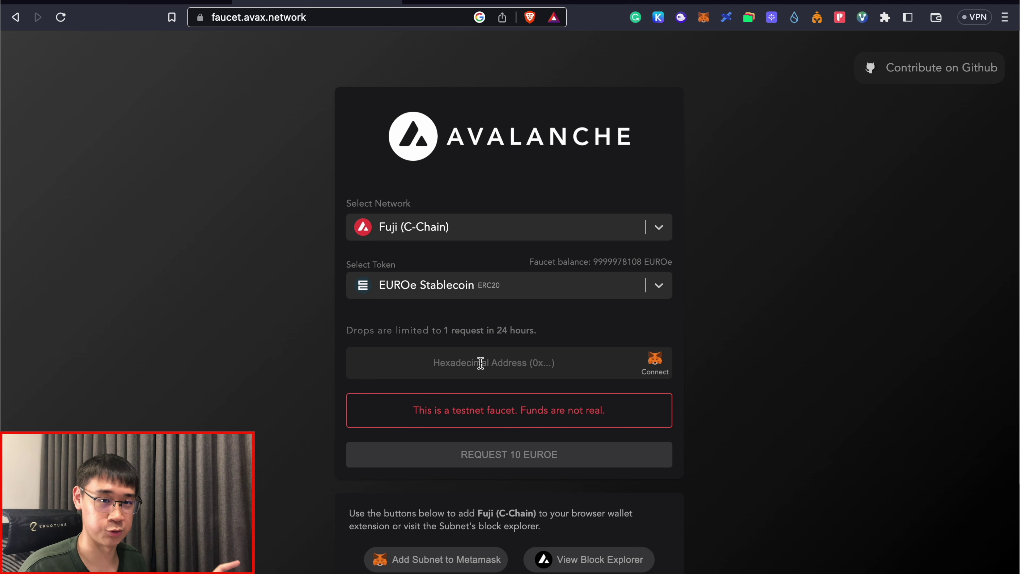
{"action": "left_click", "coordinate": [480, 363]}
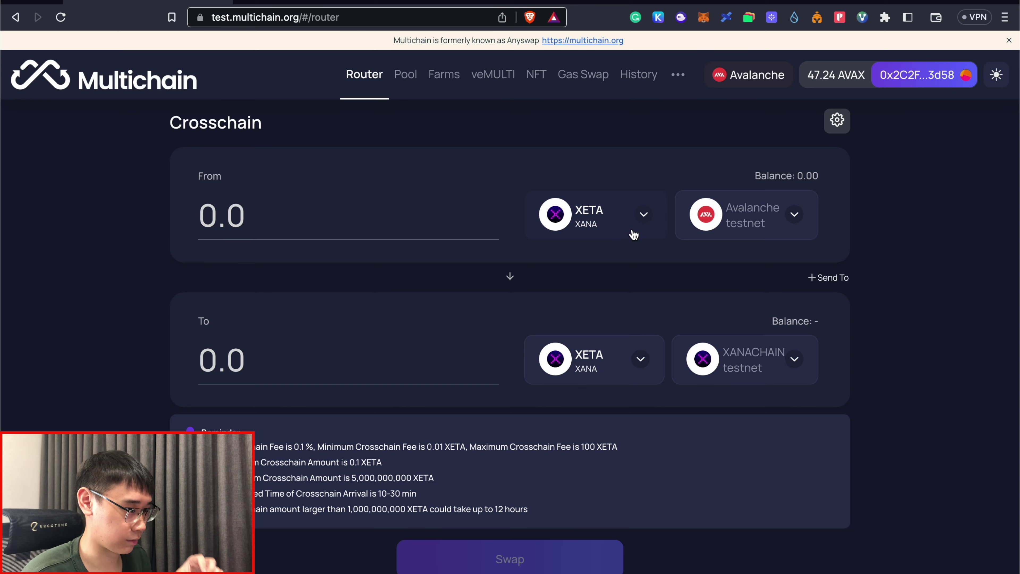
Step: Choose EUROe as the source token and enter an amount of 2
{"action": "left_click", "coordinate": [643, 215]}
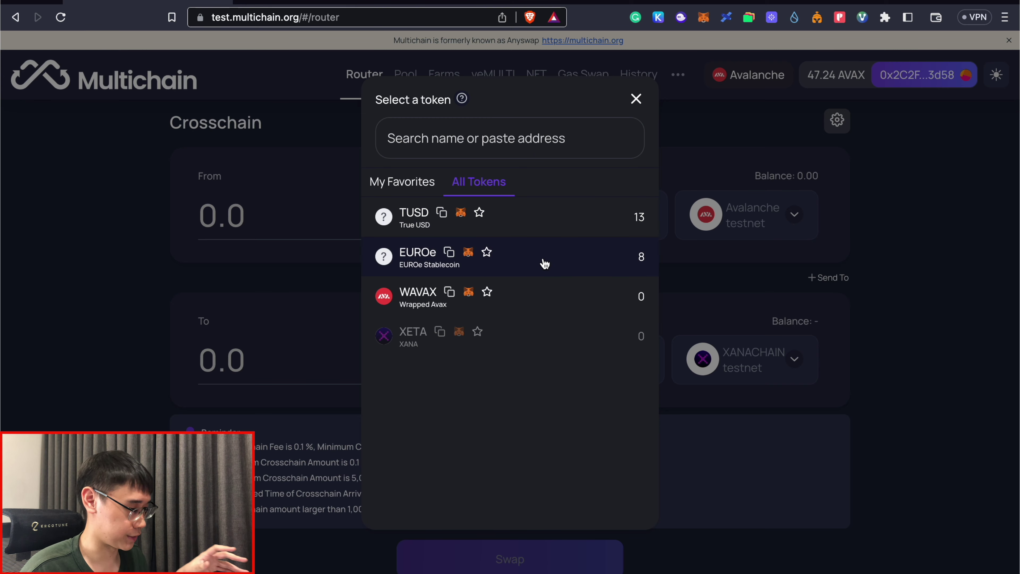
{"action": "left_click", "coordinate": [545, 265]}
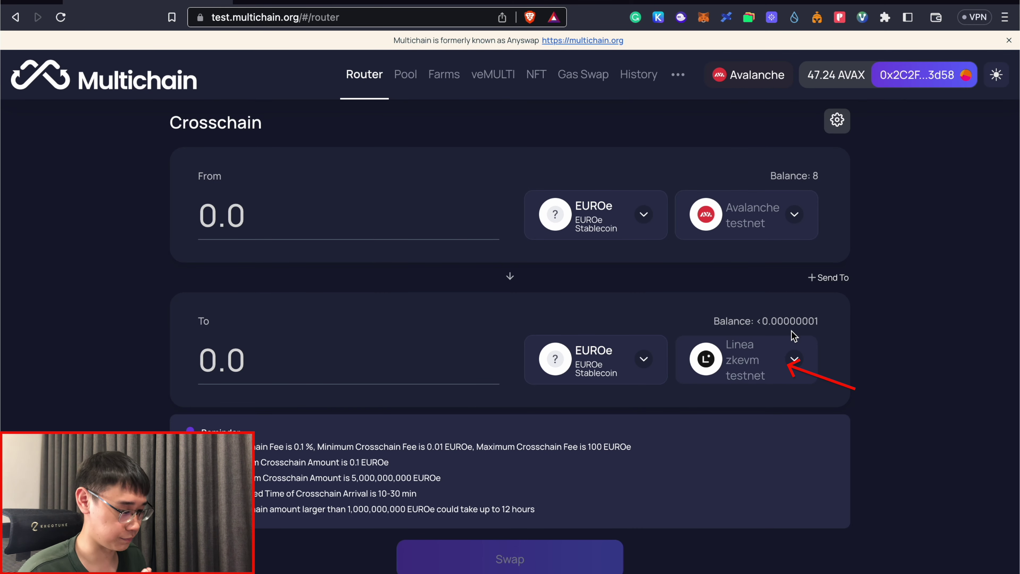
{"action": "left_click", "coordinate": [250, 217]}
{"action": "type", "text": "2"}
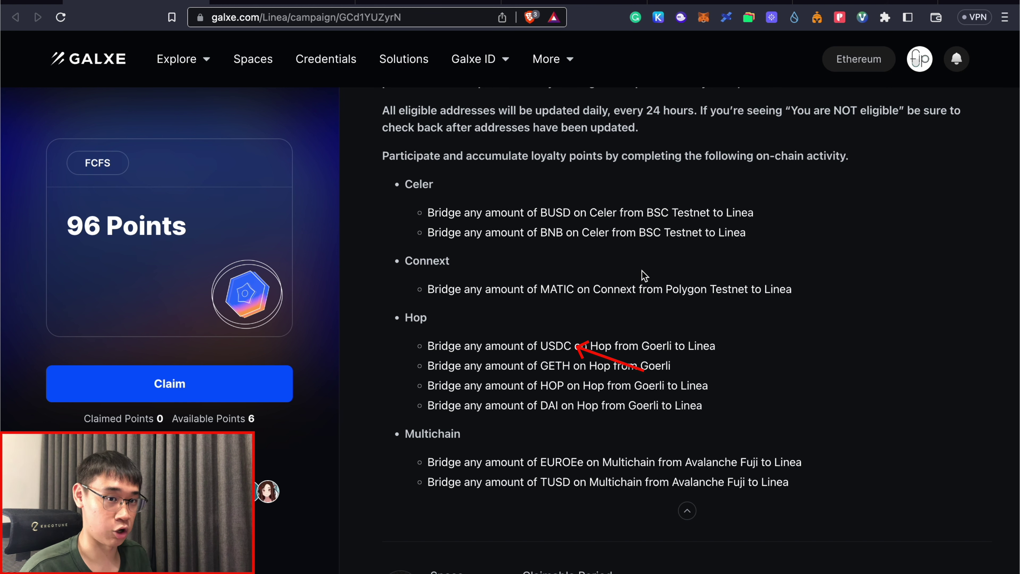
{"action": "scroll", "coordinate": [644, 276], "scroll_direction": "down", "scroll_amount": 10}
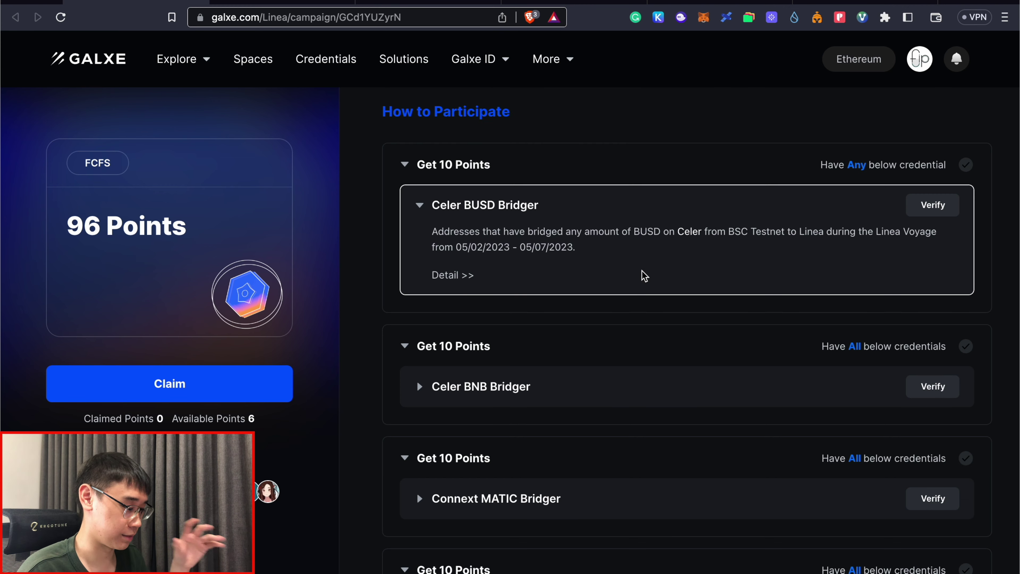
{"action": "scroll", "coordinate": [642, 276], "scroll_direction": "down", "scroll_amount": 10}
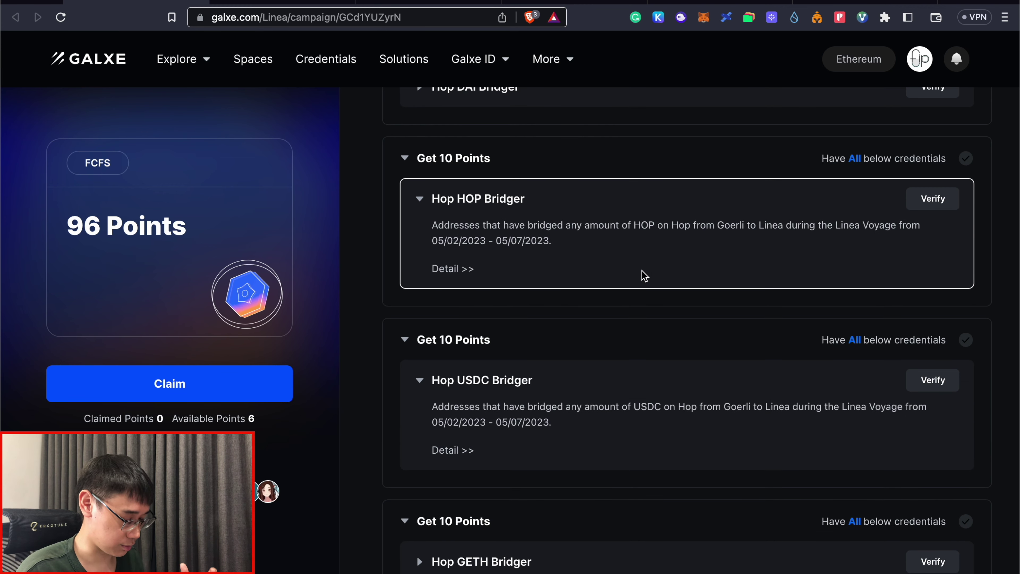
{"action": "scroll", "coordinate": [327, 421], "scroll_direction": "down", "scroll_amount": 10}
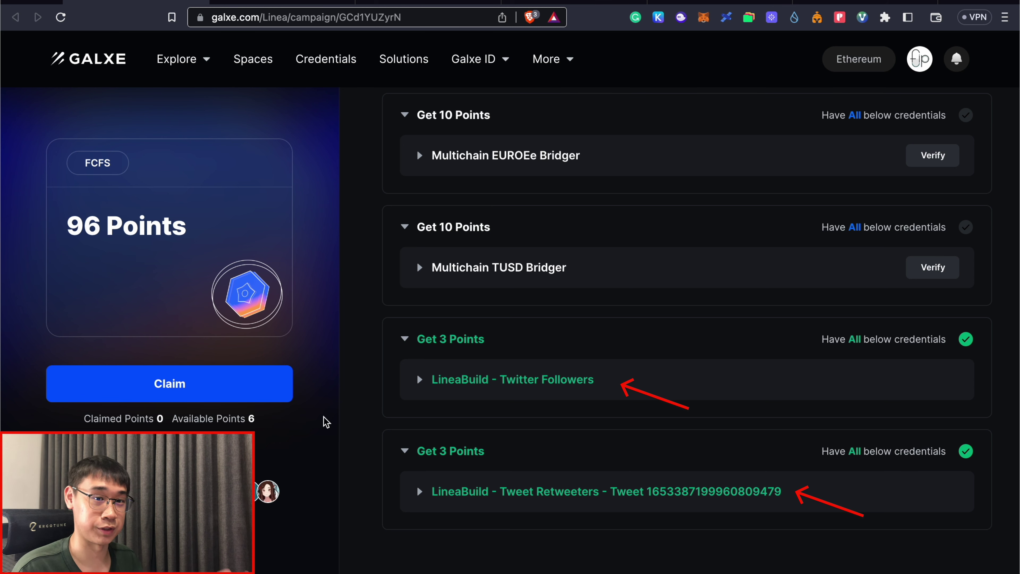
{"action": "scroll", "coordinate": [525, 420], "scroll_direction": "up", "scroll_amount": 20}
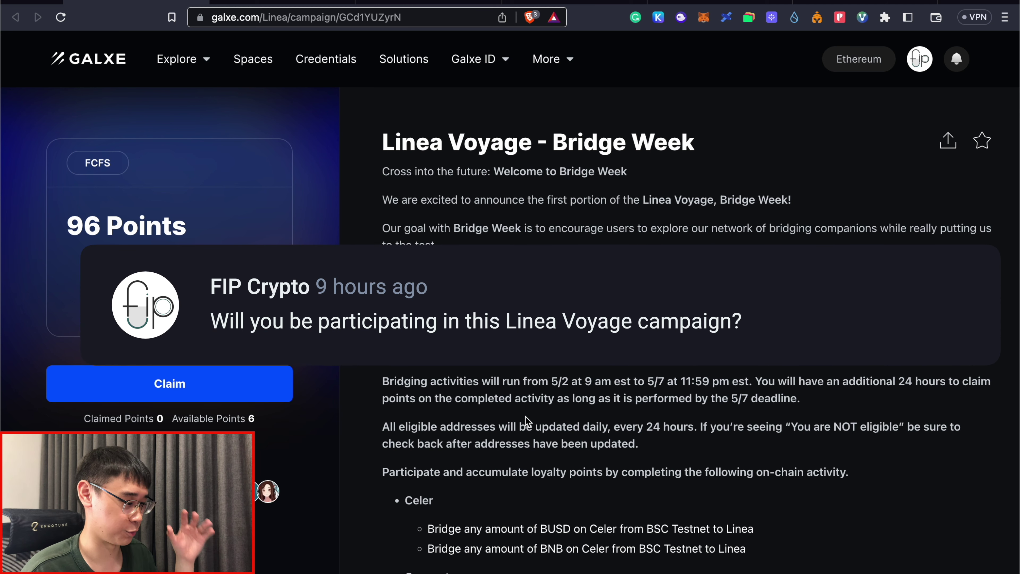